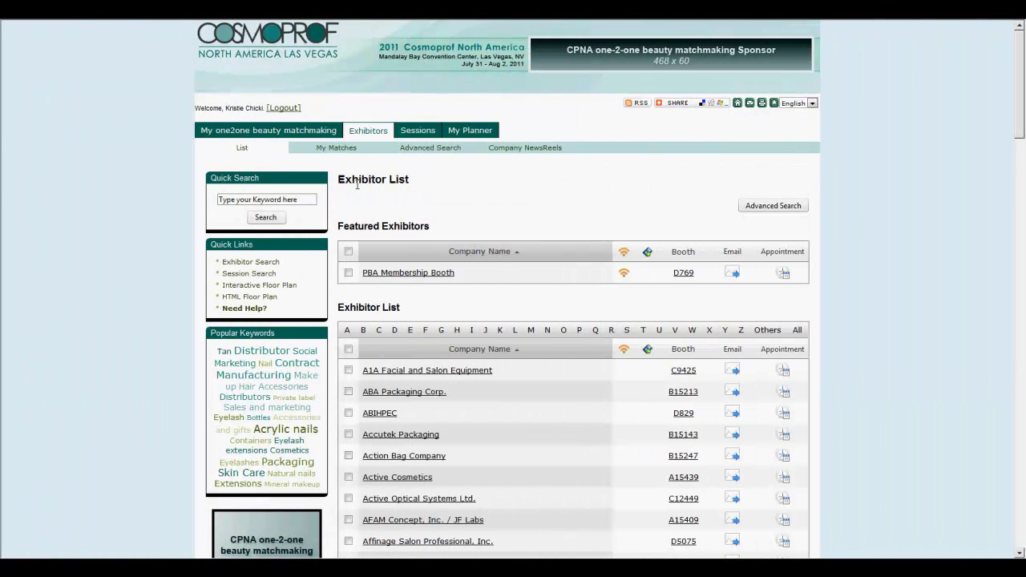
# Search the exhibitor list for the keyword "Acrylic".
pyautogui.click(302, 199)
pyautogui.write('Acrylic')
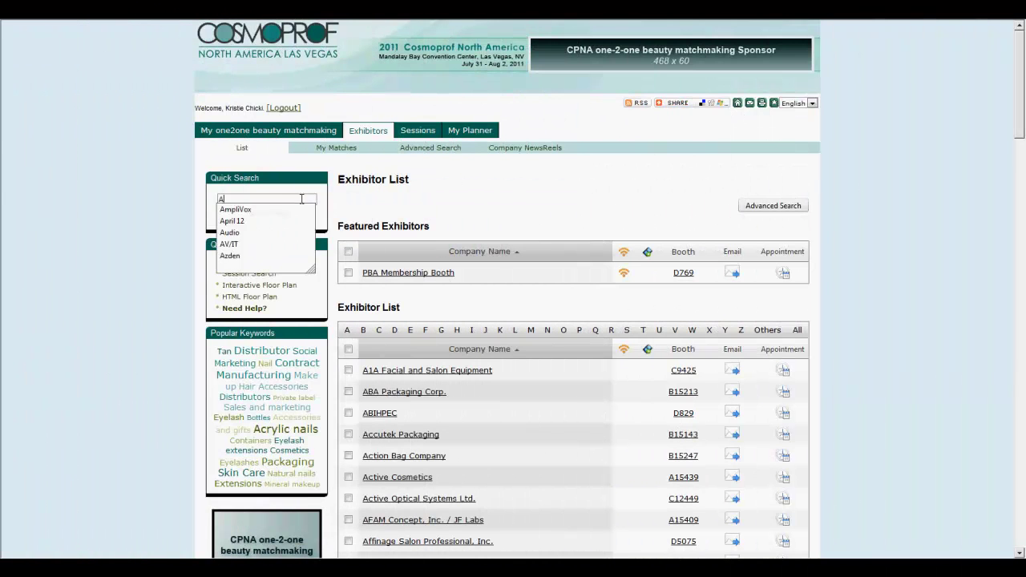
pyautogui.click(268, 218)
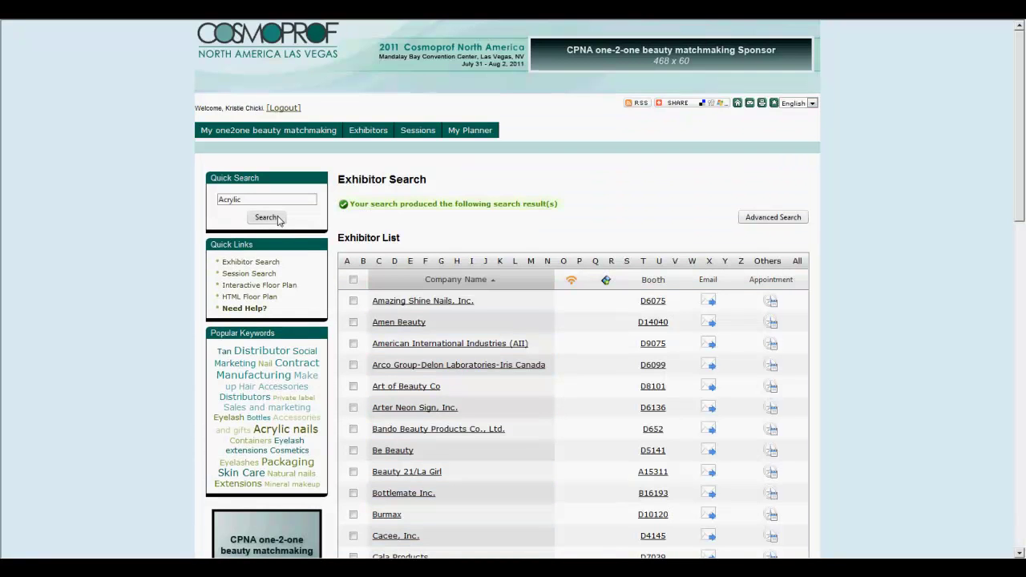
# Run an advanced exhibitor search for "Boxes, carton & cases (shipping)" under Packaging, Contract Manufacturing & Private Label: Pav B.
pyautogui.click(772, 217)
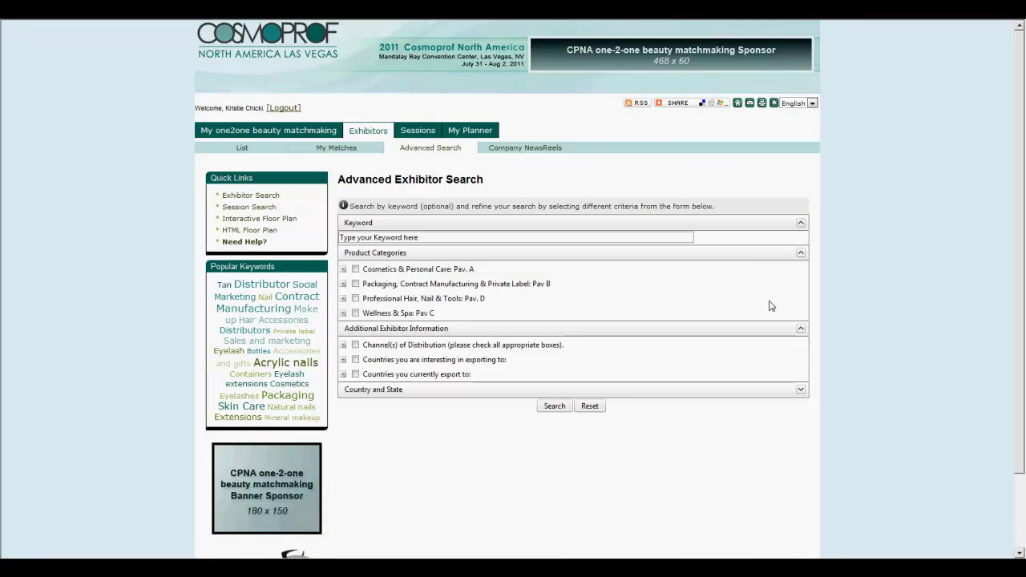
pyautogui.click(343, 285)
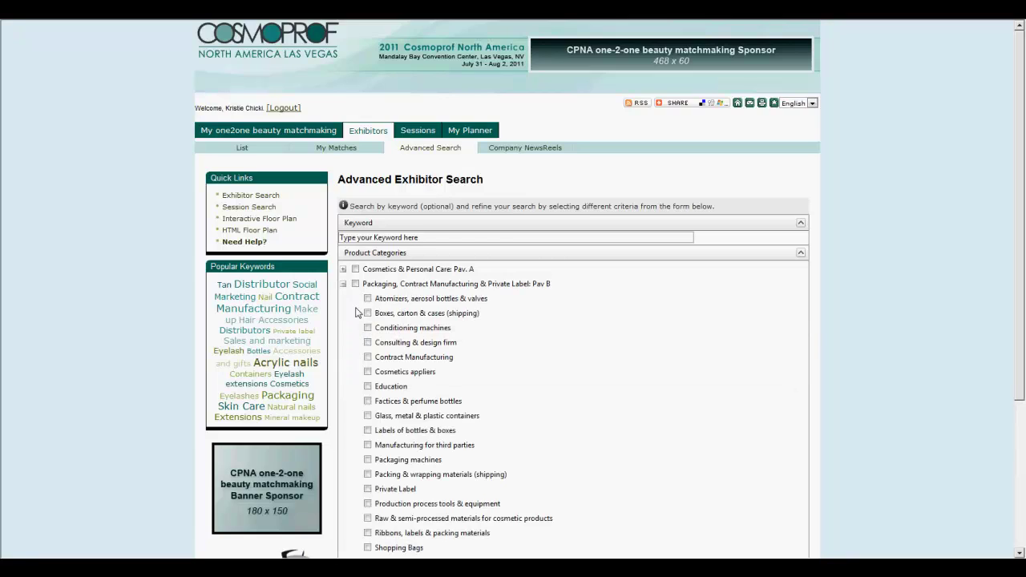
pyautogui.click(368, 314)
pyautogui.scroll(-3, 899, 379)
pyautogui.click(554, 499)
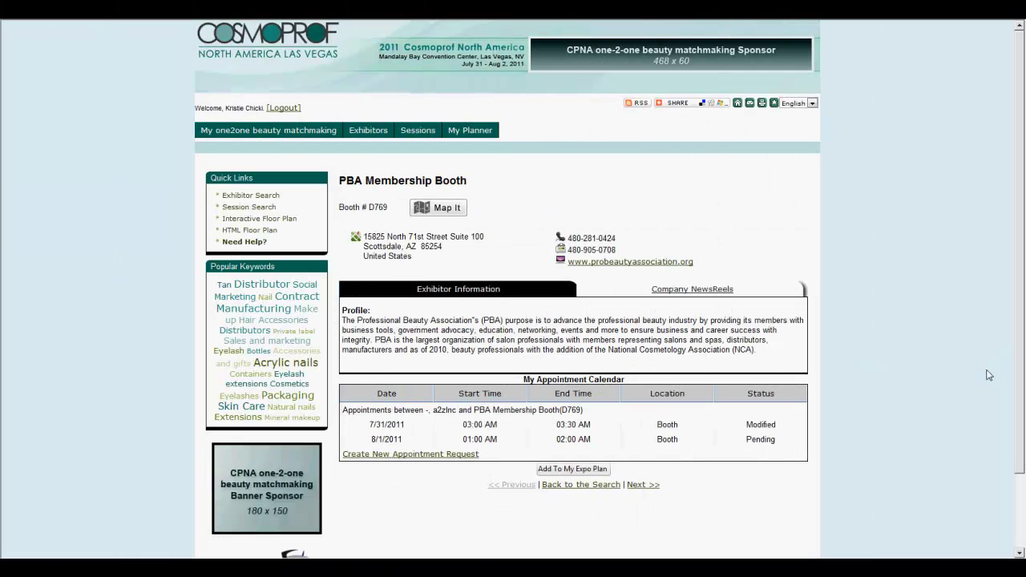
# Read the PBA Membership Booth's company newsreel announcing the 2011 North American Hairstyling Award (NAHA) finalists.
pyautogui.click(680, 293)
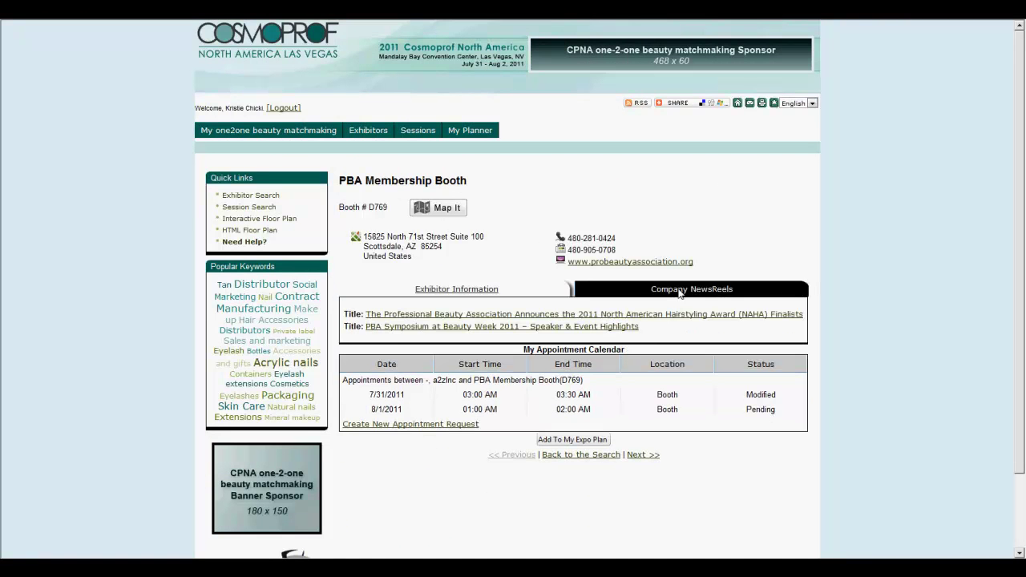
pyautogui.click(687, 314)
pyautogui.scroll(-1, 684, 313)
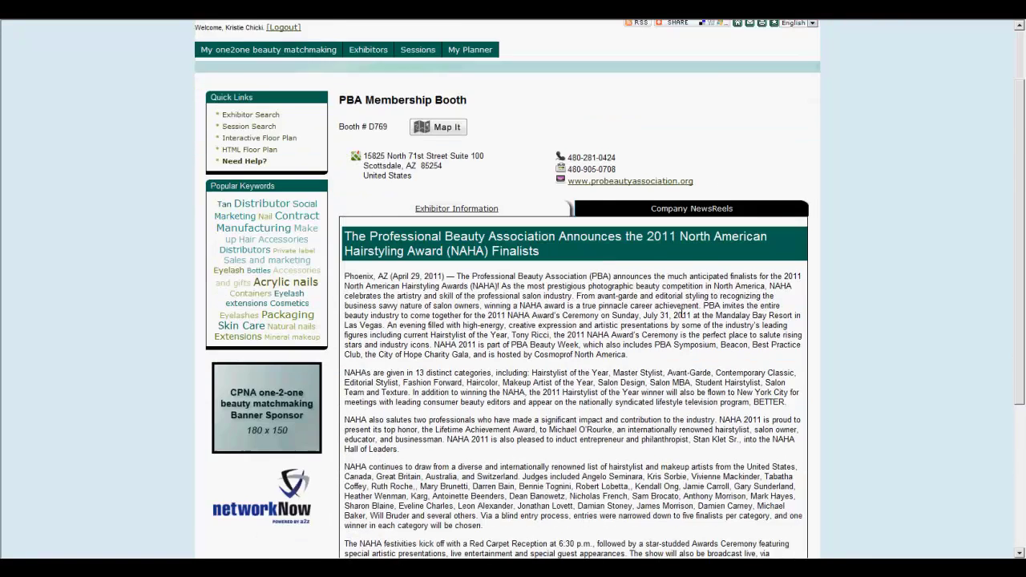
pyautogui.scroll(-3, 682, 315)
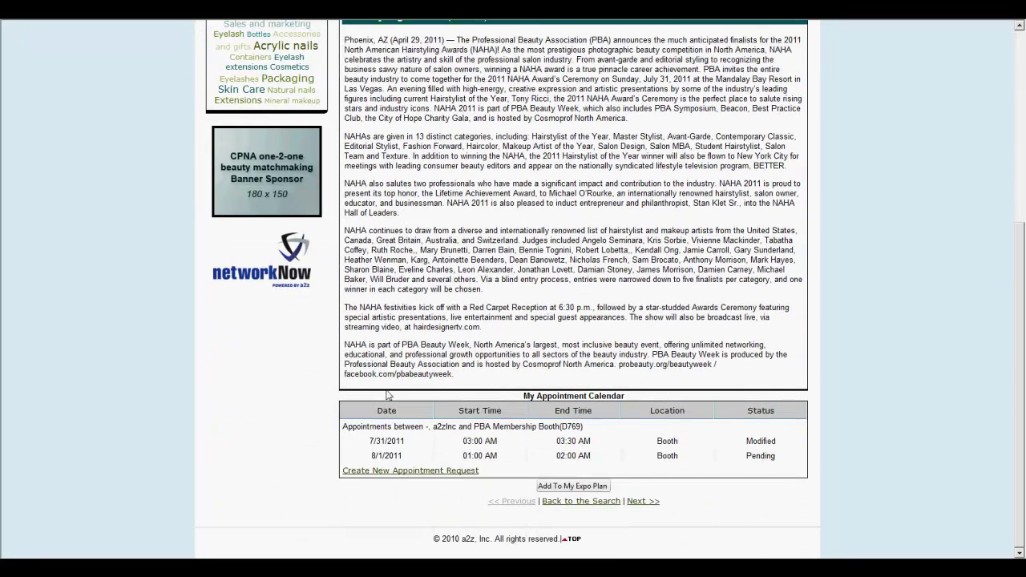
pyautogui.scroll(8, 388, 395)
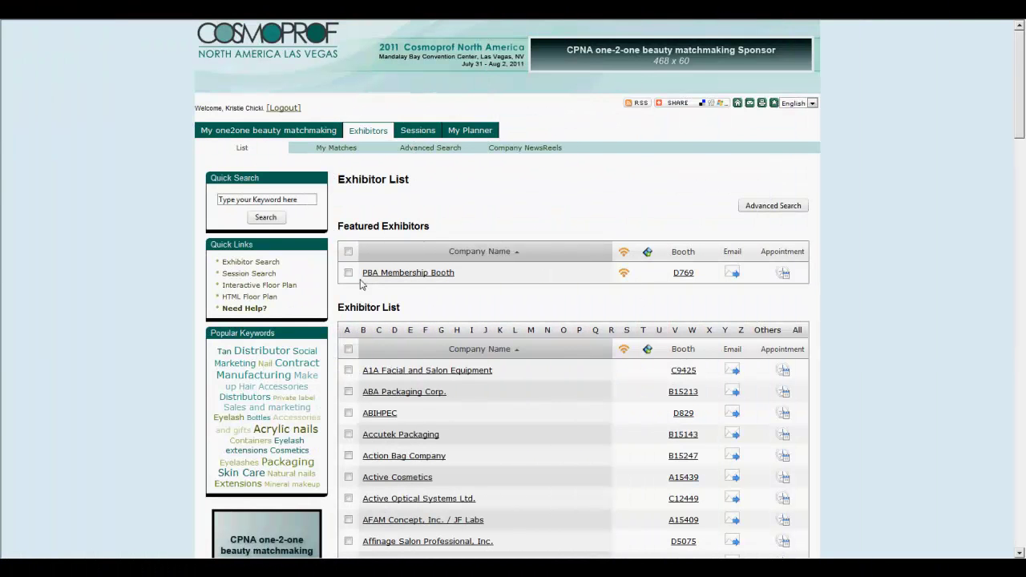
# Update the expo plan with the exhibitors selected on the first page of the exhibitor list.
pyautogui.scroll(-6, 883, 280)
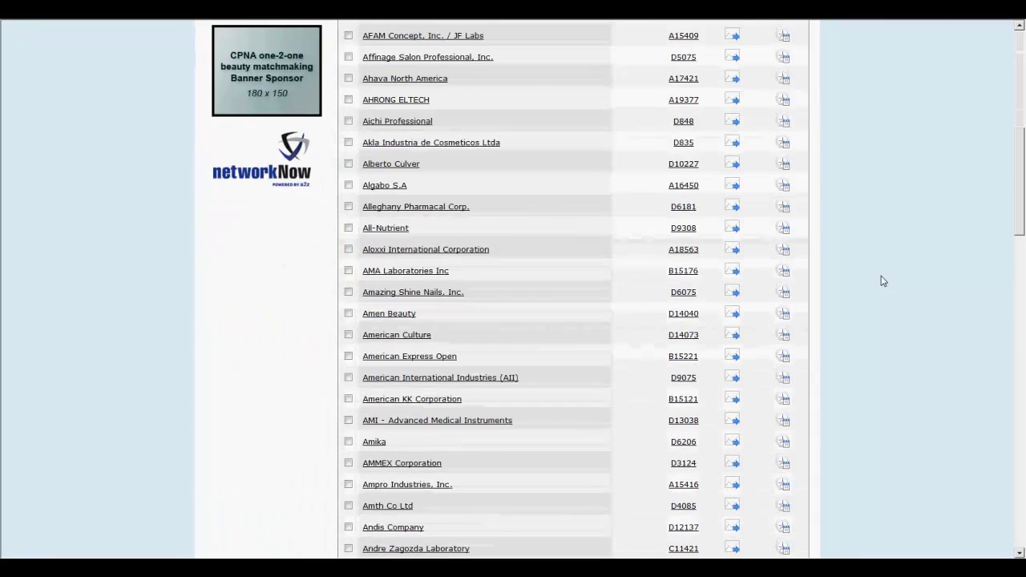
pyautogui.scroll(-20, 883, 281)
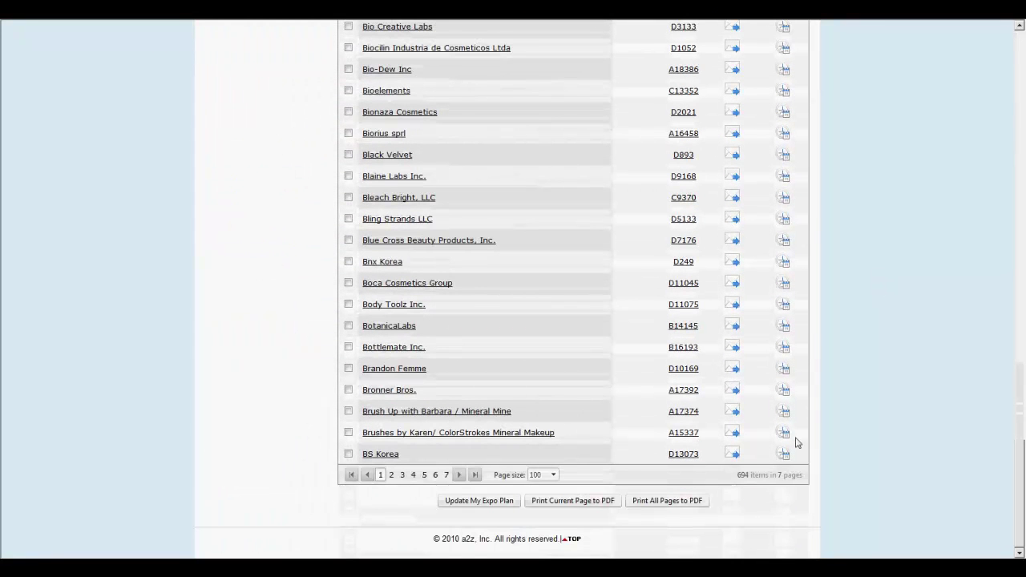
pyautogui.click(478, 507)
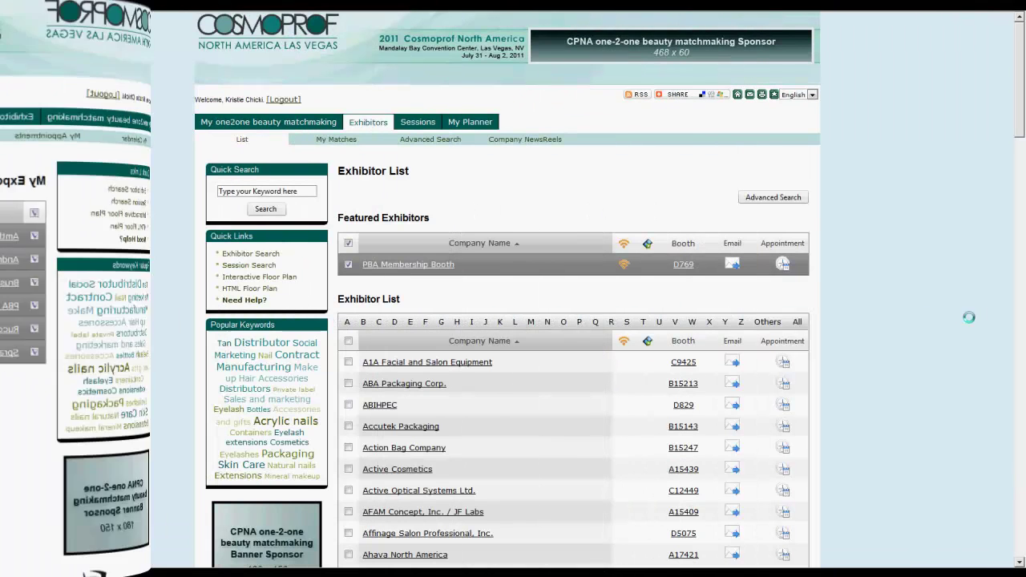
# Bring up the featured PBA Membership Booth's e-mail option, and view its appointment calendar across the event dates.
pyautogui.click(732, 267)
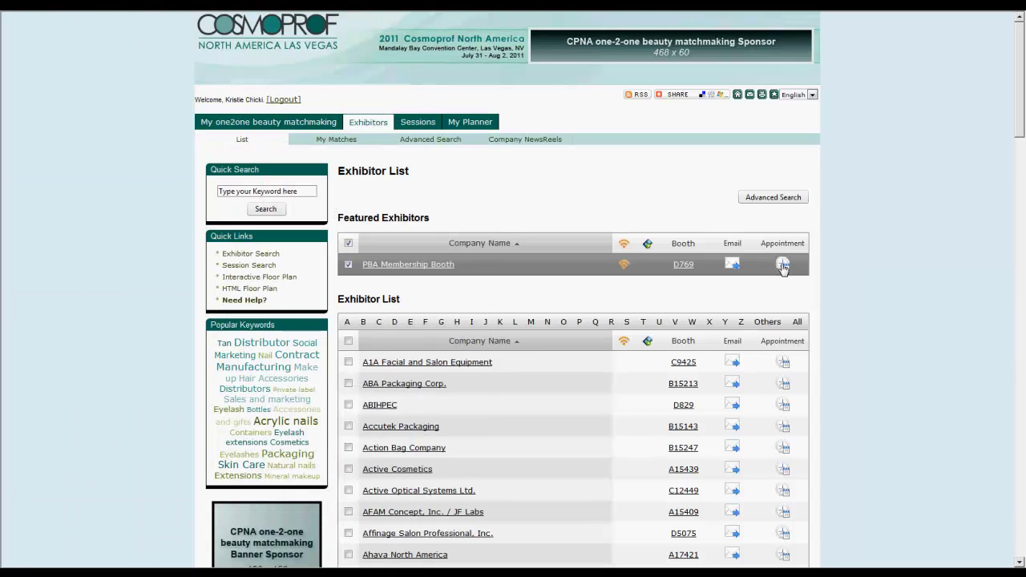
pyautogui.click(783, 266)
pyautogui.scroll(-2, 650, 299)
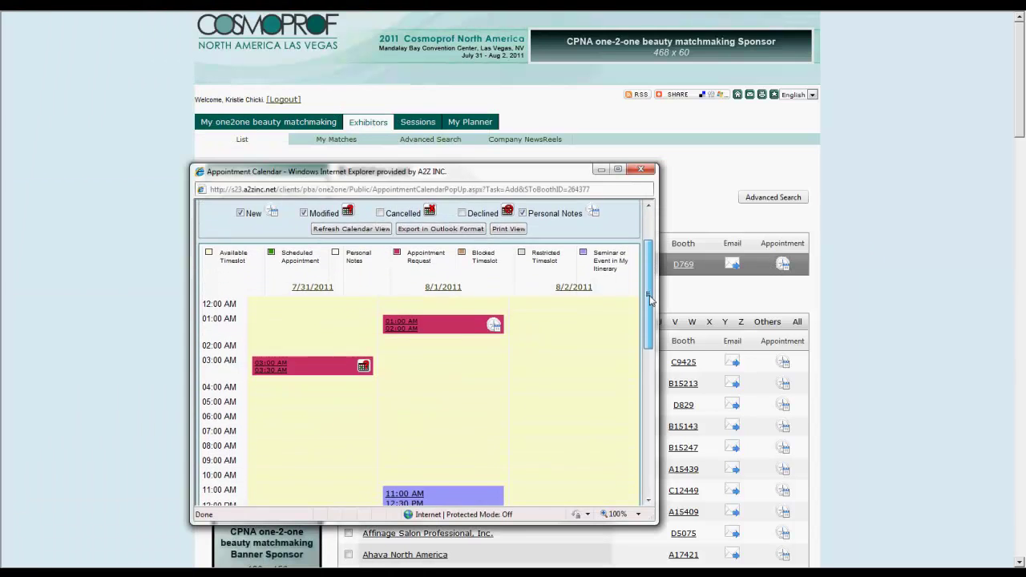
pyautogui.moveTo(650, 299); pyautogui.dragTo(654, 458)
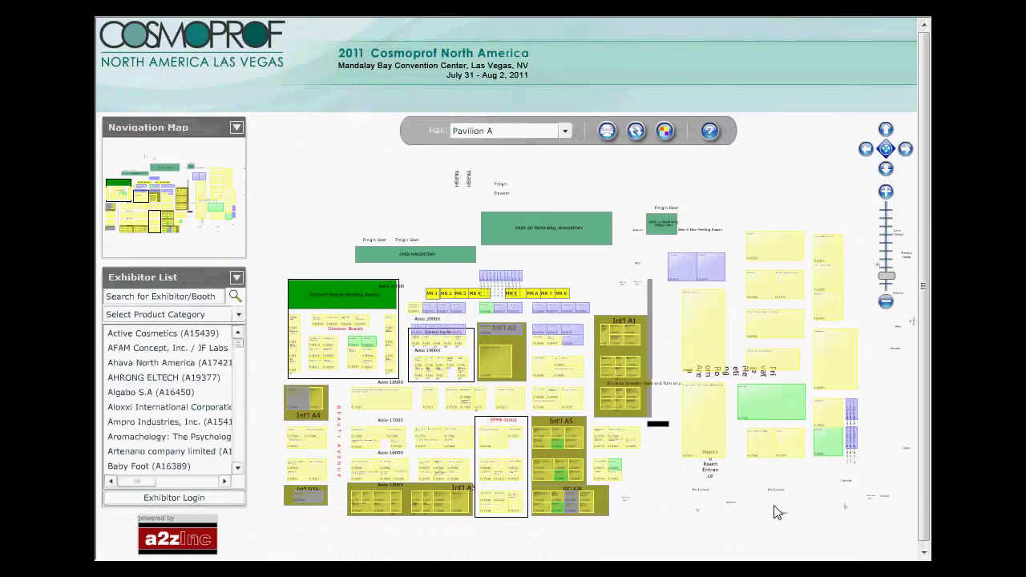
# Zoom in on the Pavilion A floor plan and pan it to examine booths beyond aisles 19000 and 20000.
pyautogui.click(888, 195)
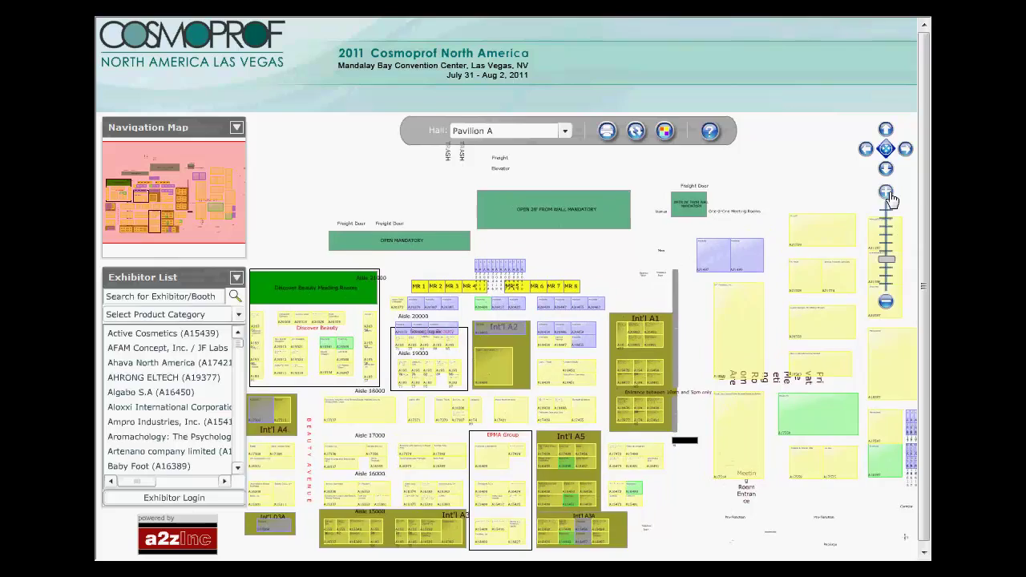
pyautogui.click(887, 193)
pyautogui.click(888, 194)
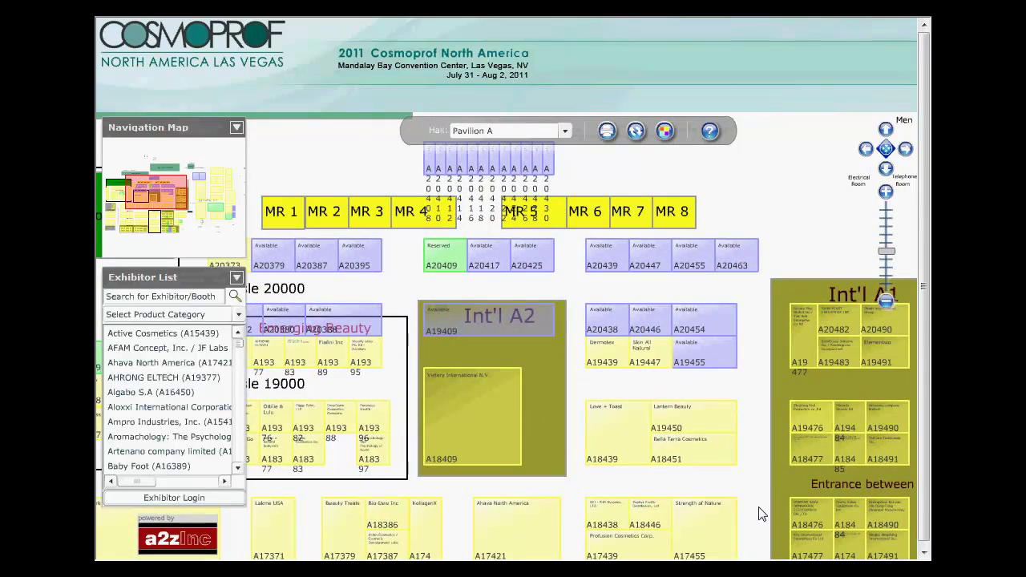
pyautogui.moveTo(754, 531); pyautogui.dragTo(769, 224)
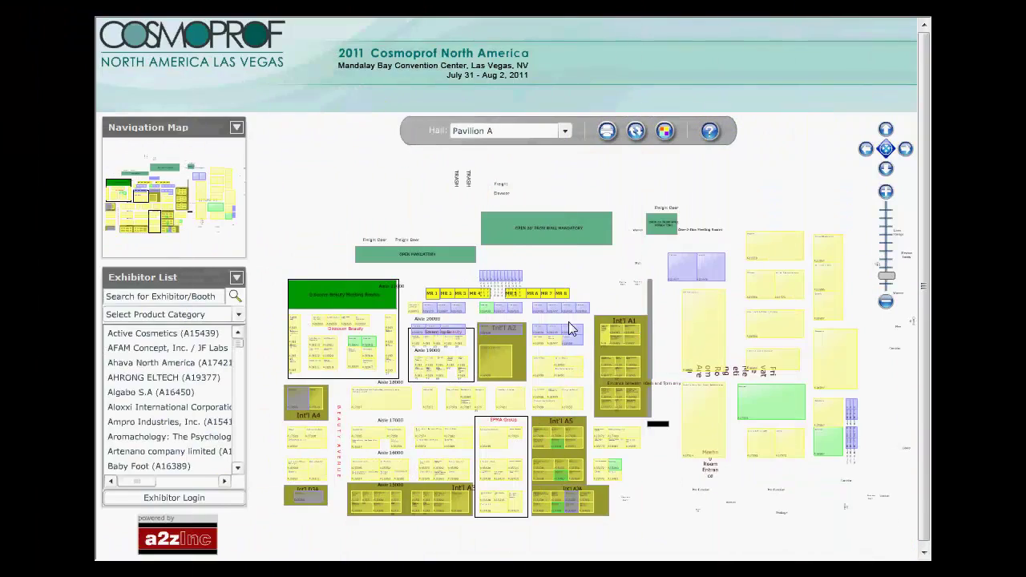
# Check which halls the interactive floor plan offers, keeping Pavilion A selected.
pyautogui.click(565, 131)
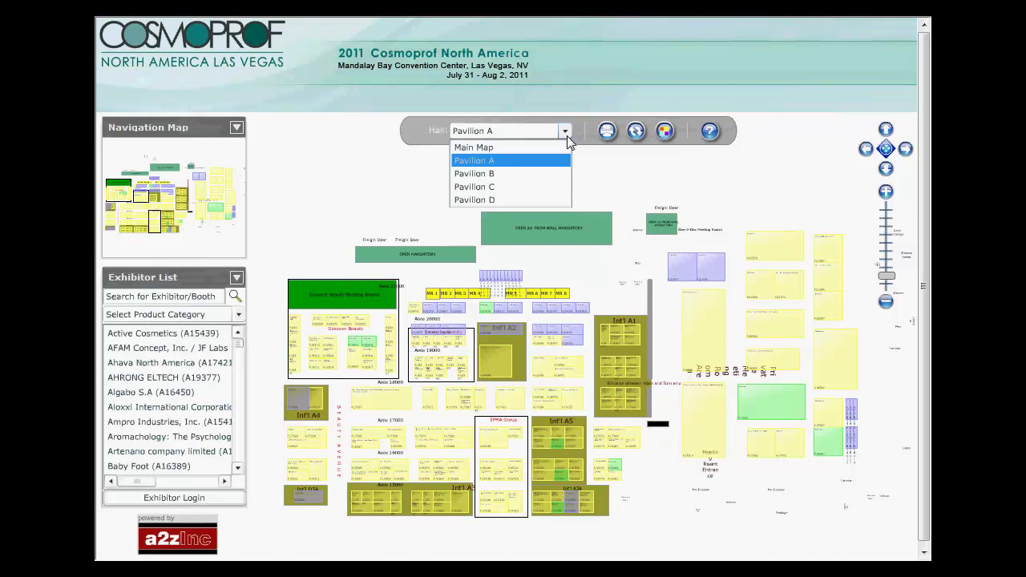
pyautogui.click(567, 135)
pyautogui.click(664, 135)
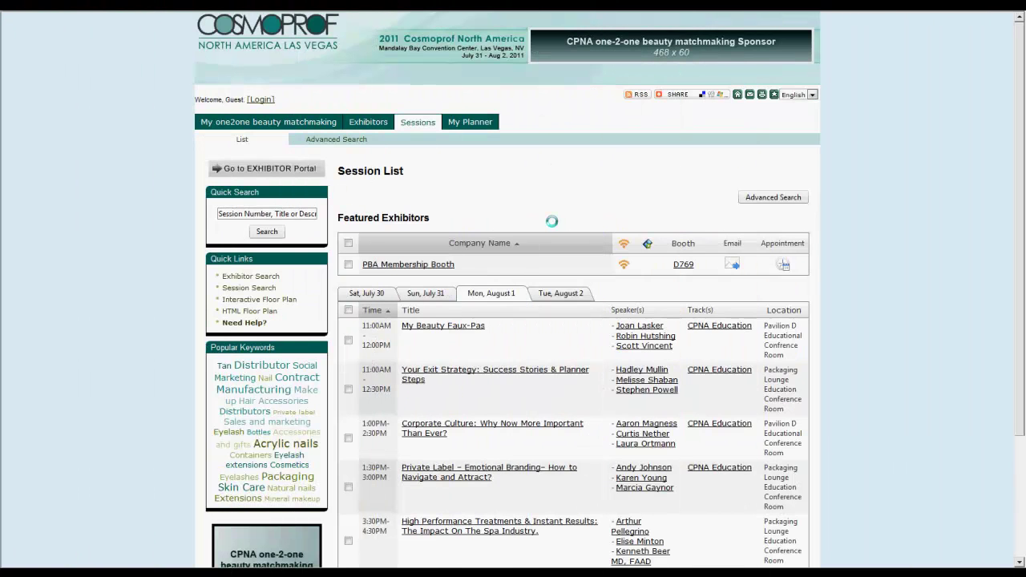
# Search the session list for the keyword "branding".
pyautogui.click(255, 213)
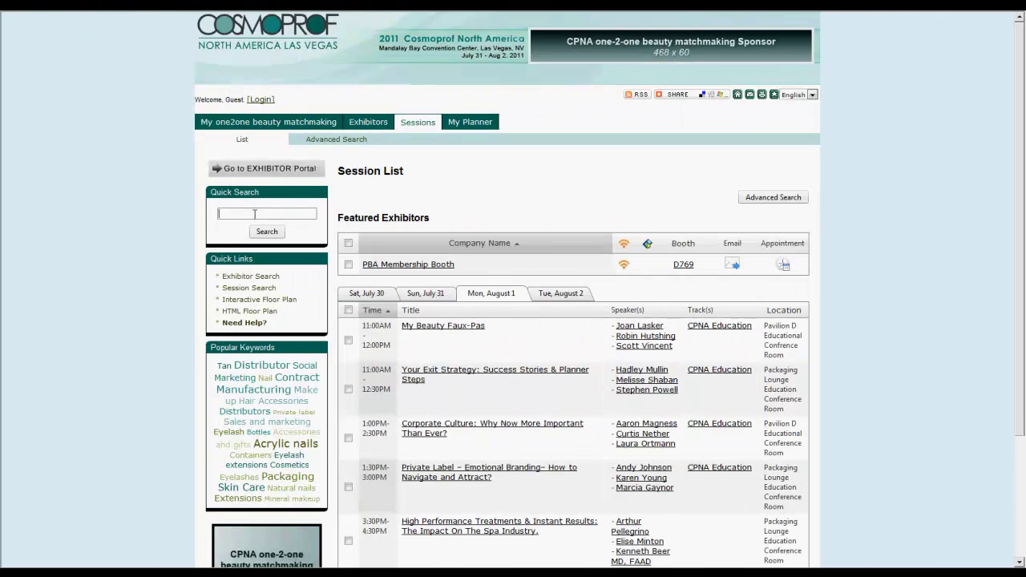
pyautogui.write('brandi')
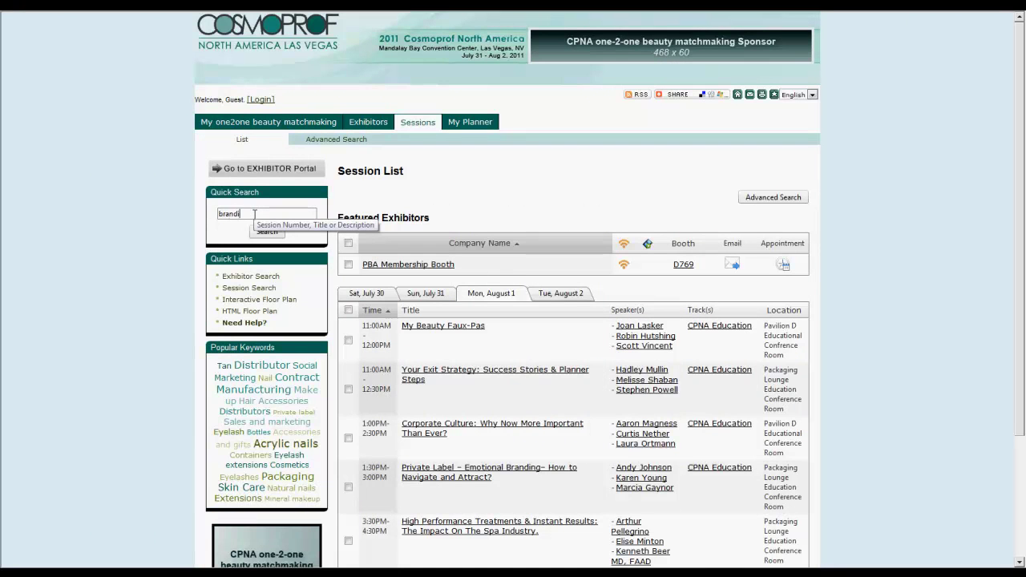
pyautogui.write('ng')
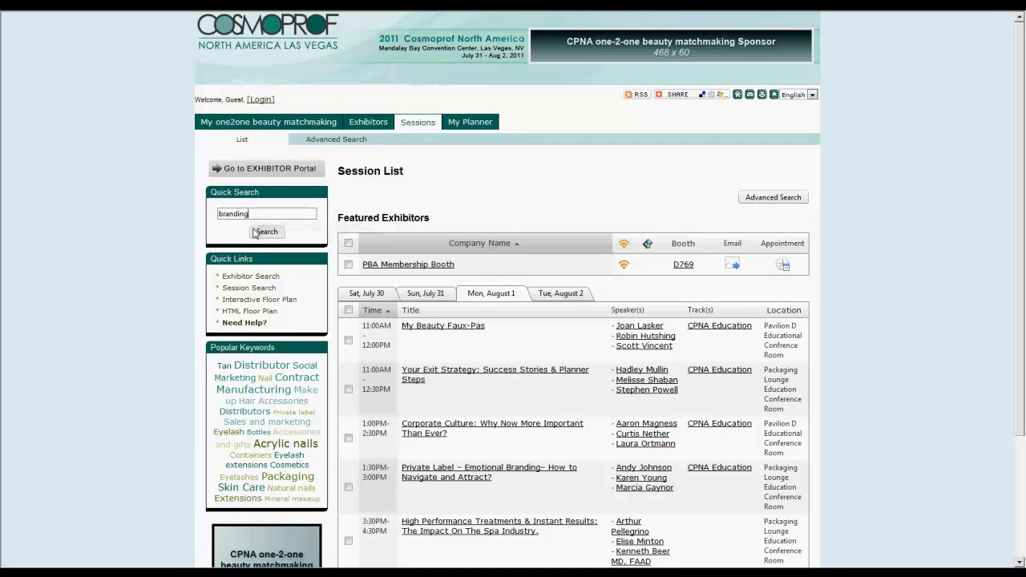
pyautogui.click(255, 232)
pyautogui.click(261, 233)
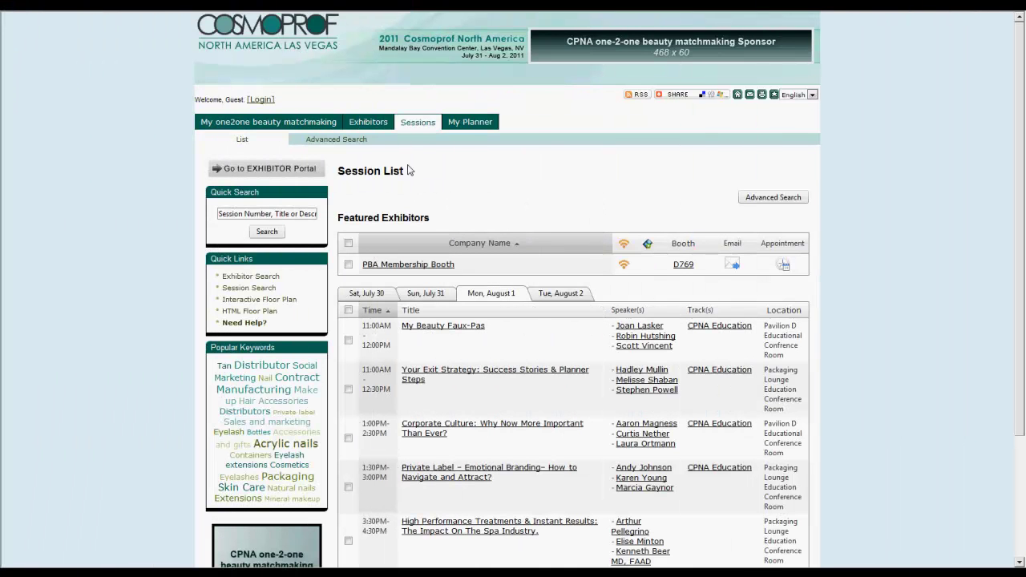
# Show the sessions for Tuesday, August 2 and open "Social Marketing: Monetizing Your Online Efforts".
pyautogui.scroll(-1, 516, 189)
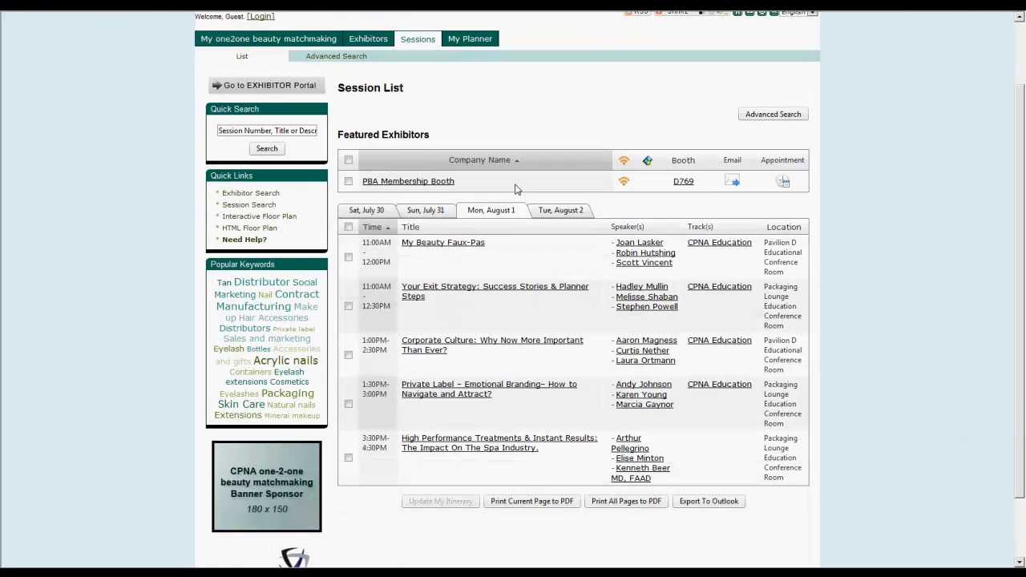
pyautogui.click(570, 212)
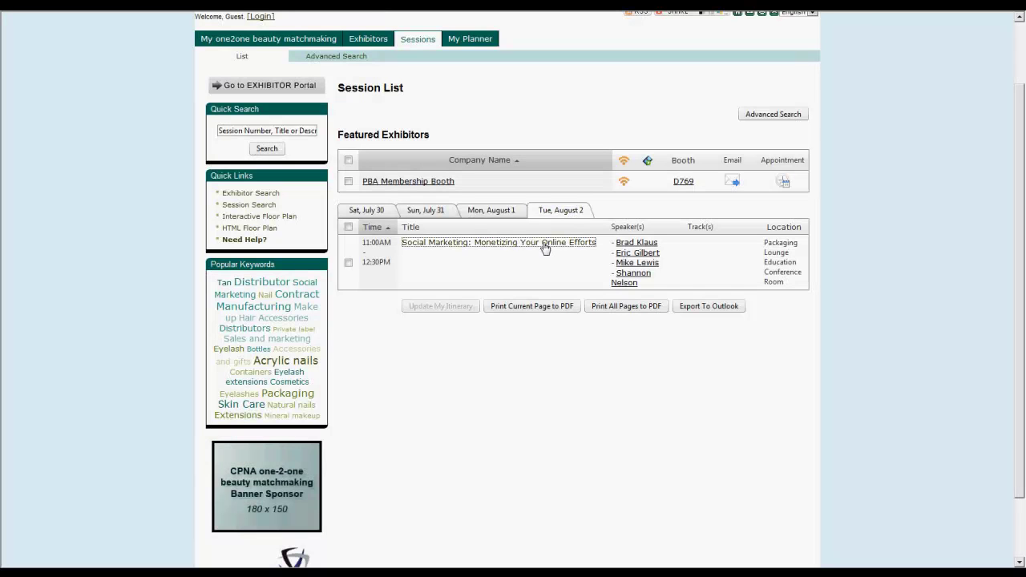
pyautogui.click(544, 244)
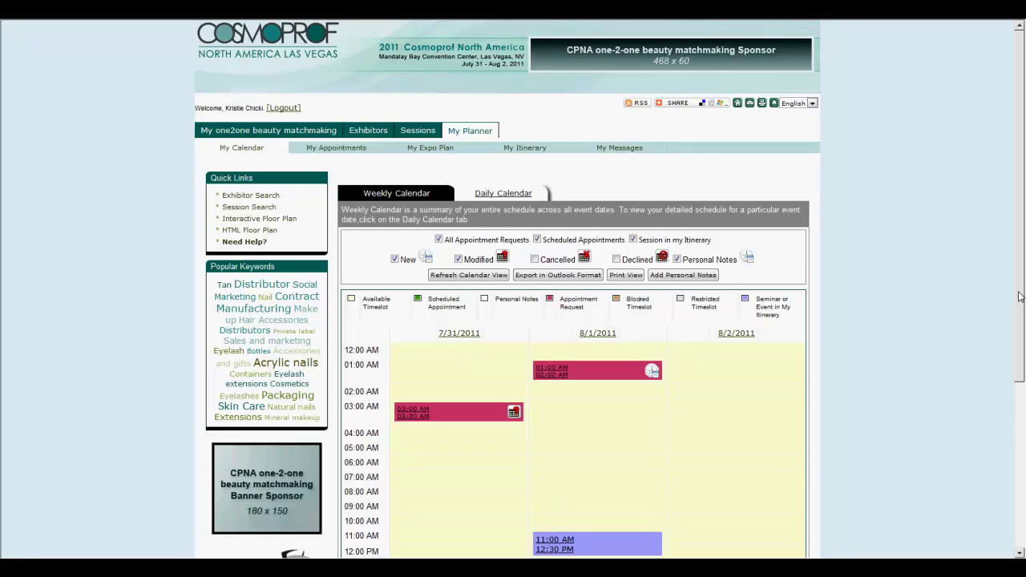
# Examine the weekly planner calendar, checking details of the 8/1/2011 appointment request at 01:00 AM and the session at 11:00 AM.
pyautogui.moveTo(1020, 297); pyautogui.dragTo(1022, 429)
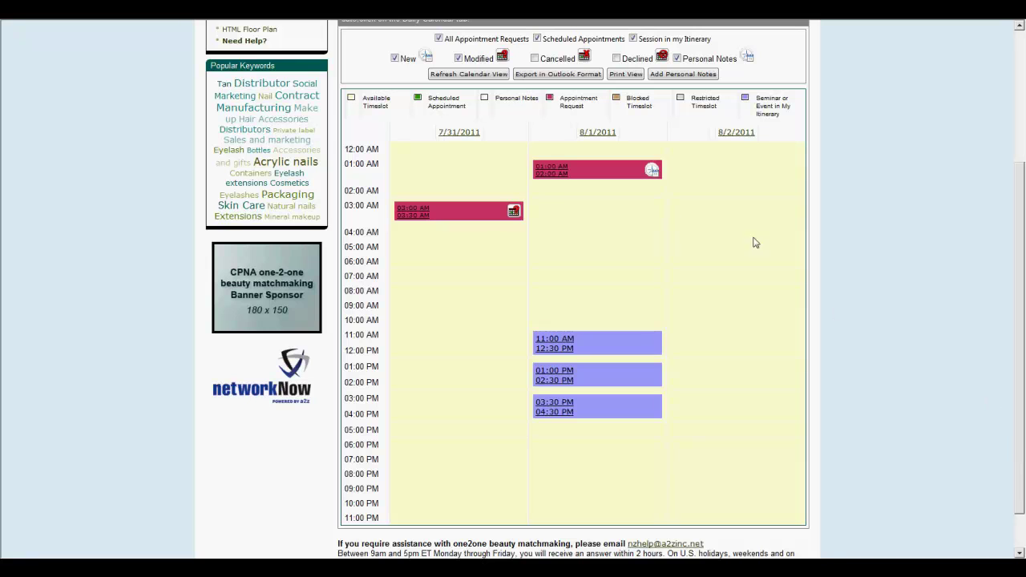
pyautogui.moveTo(549, 178)
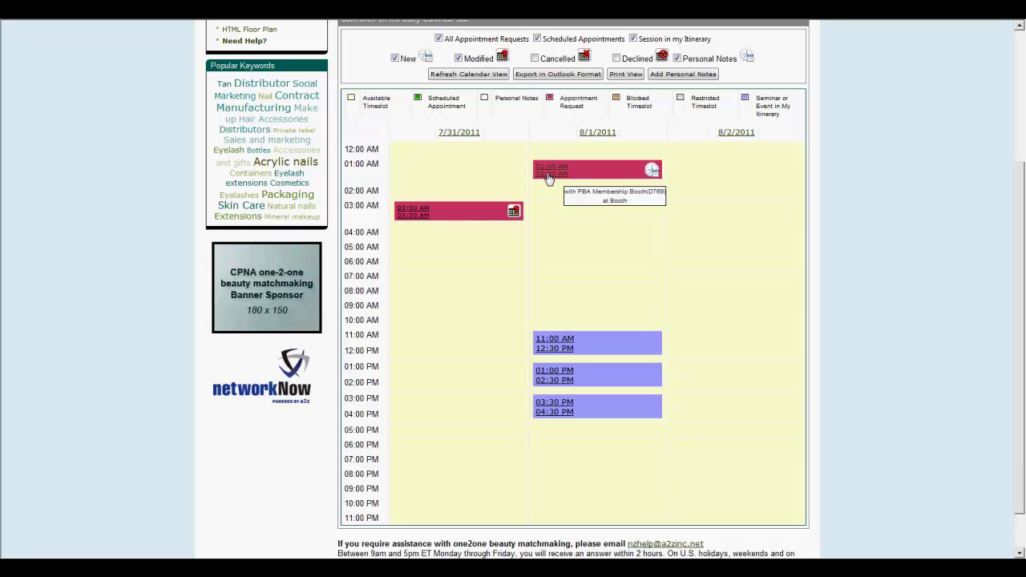
pyautogui.moveTo(559, 351)
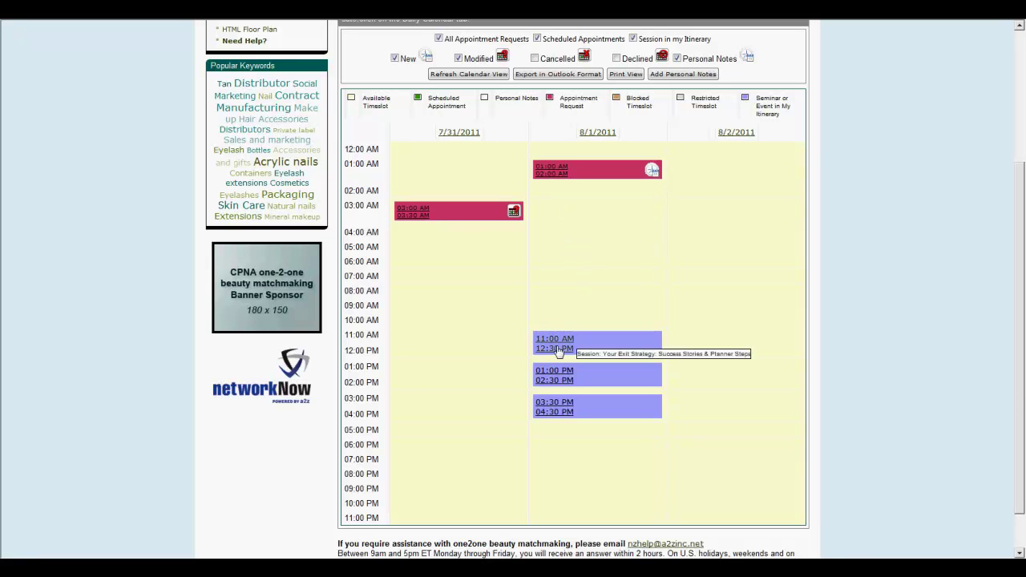